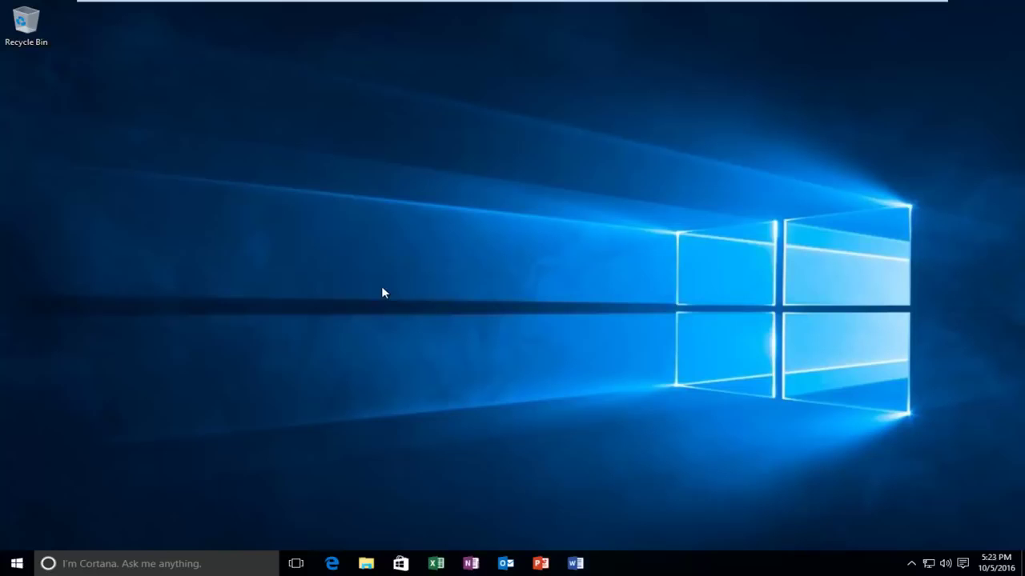
# Step: Search the Start menu for 'control panel' to bring up Control Panel as the best match
pyautogui.click(16, 568)
pyautogui.press('super+s')
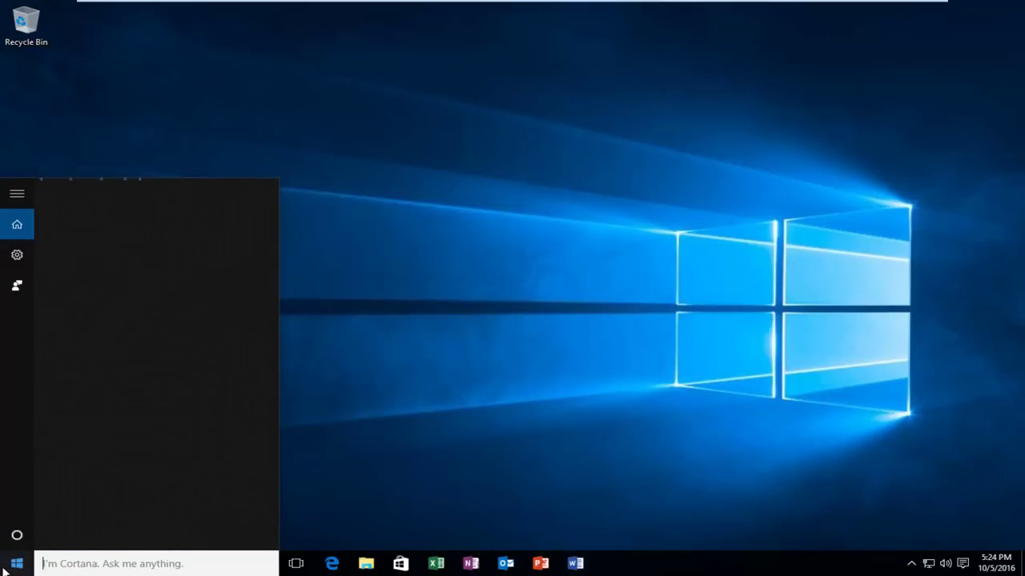
pyautogui.write('control p')
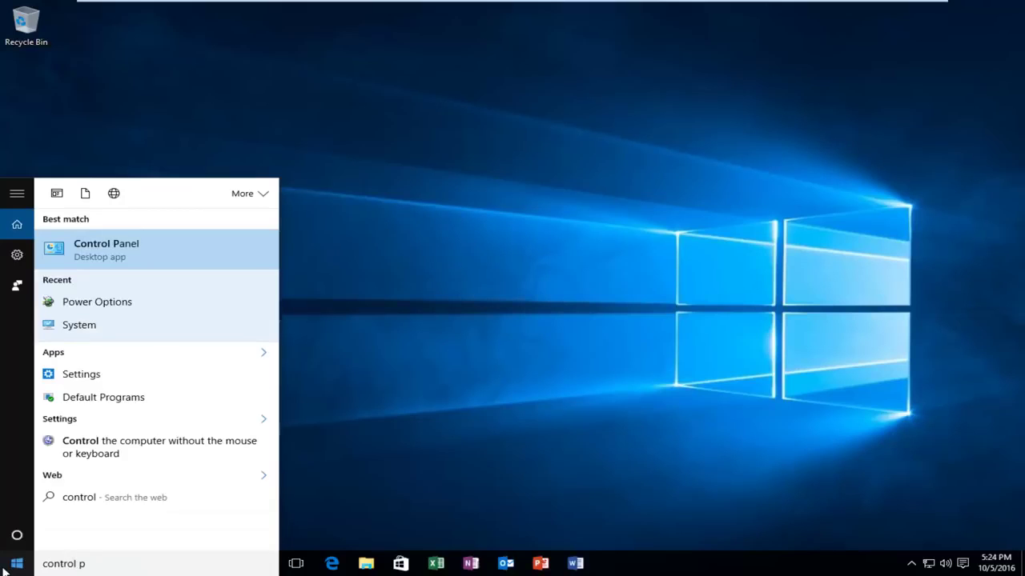
pyautogui.write('ane')
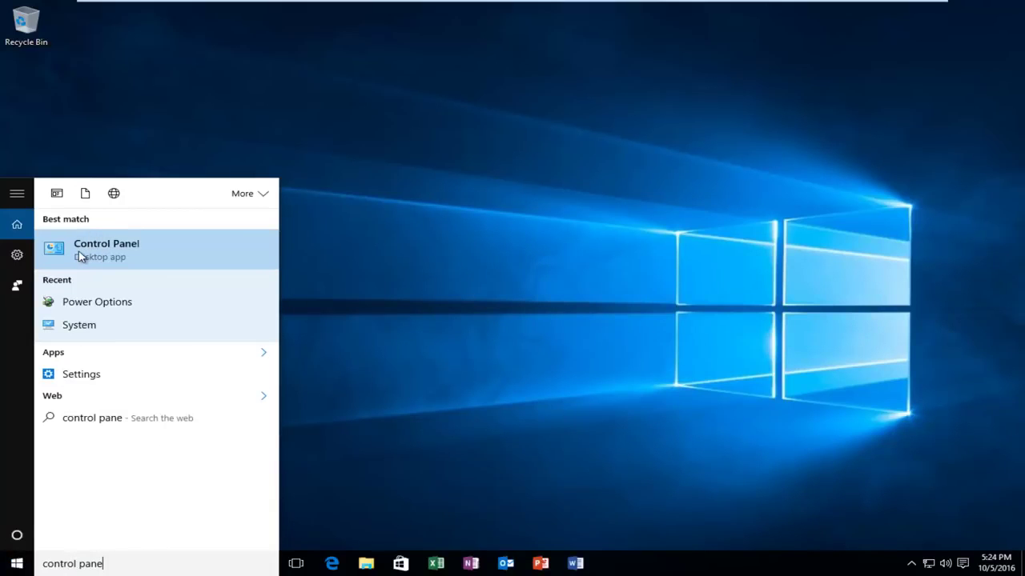
# Step: Open Control Panel and set View by to Small icons
pyautogui.click(84, 255)
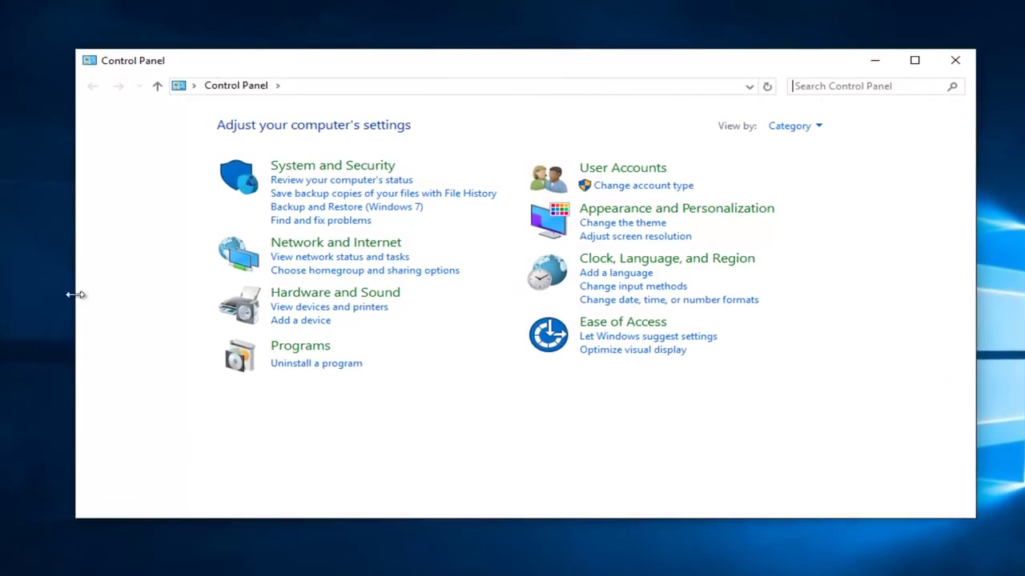
pyautogui.click(810, 128)
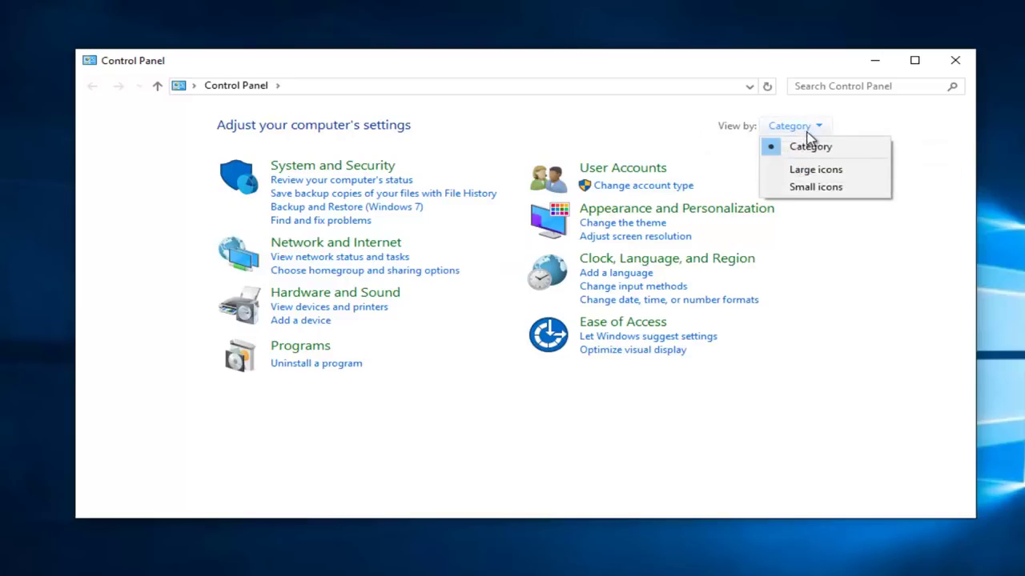
pyautogui.click(804, 189)
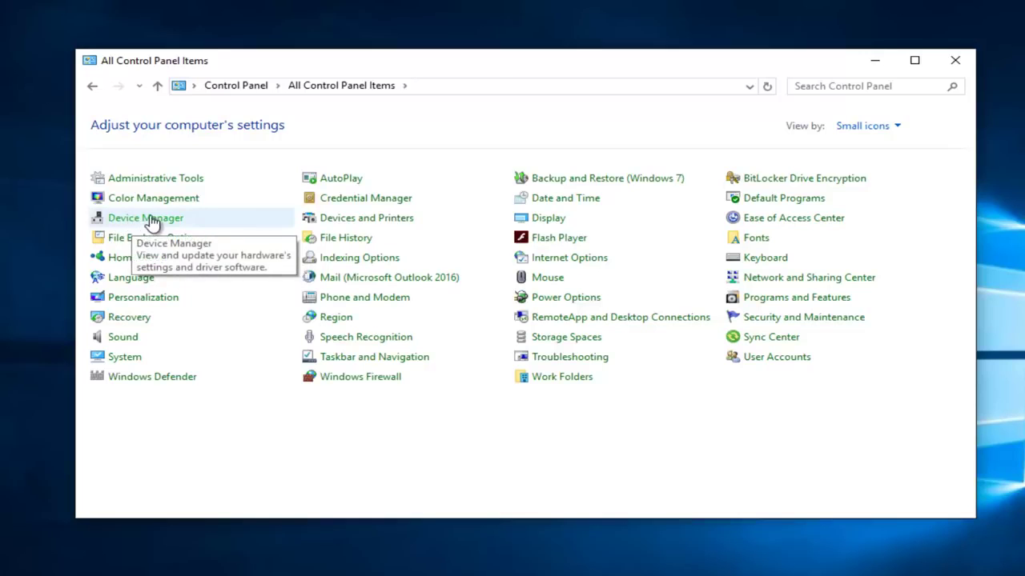
# Step: Open Device Manager and expand Network adapters to select the Intel(R) PRO/1000 MT Network Connection
pyautogui.doubleClick(137, 219)
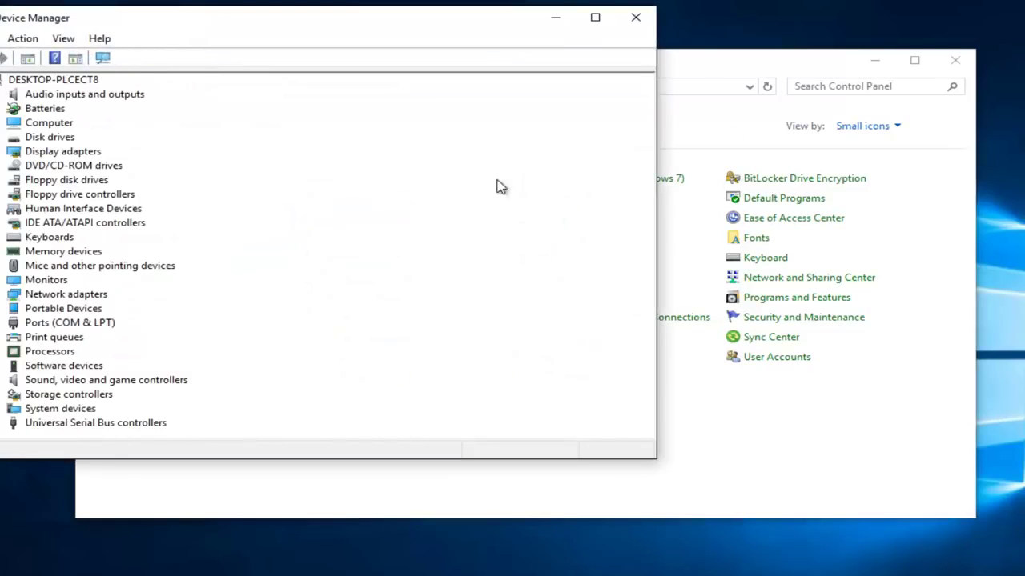
pyautogui.click(875, 60)
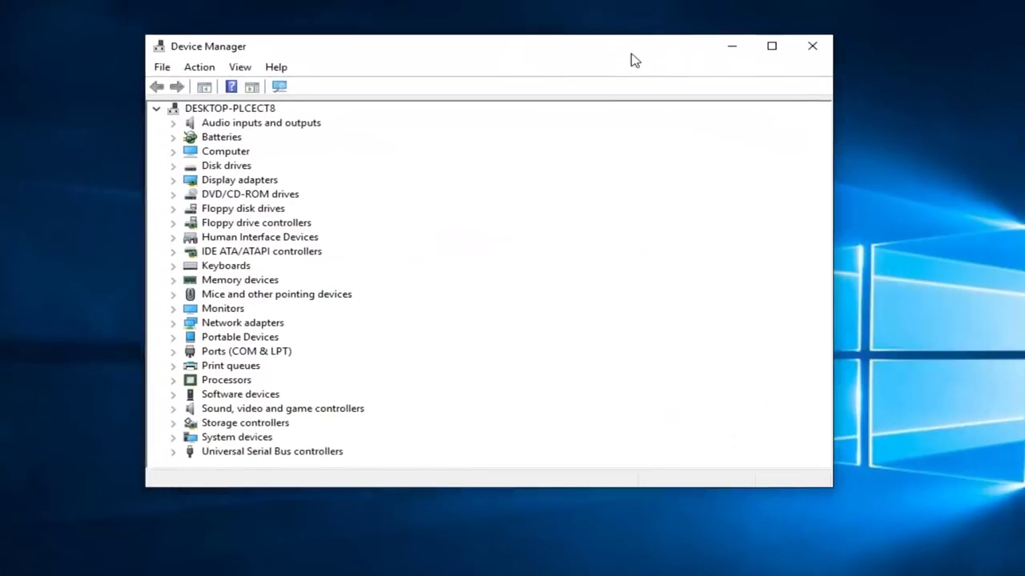
pyautogui.moveTo(487, 29); pyautogui.dragTo(640, 69)
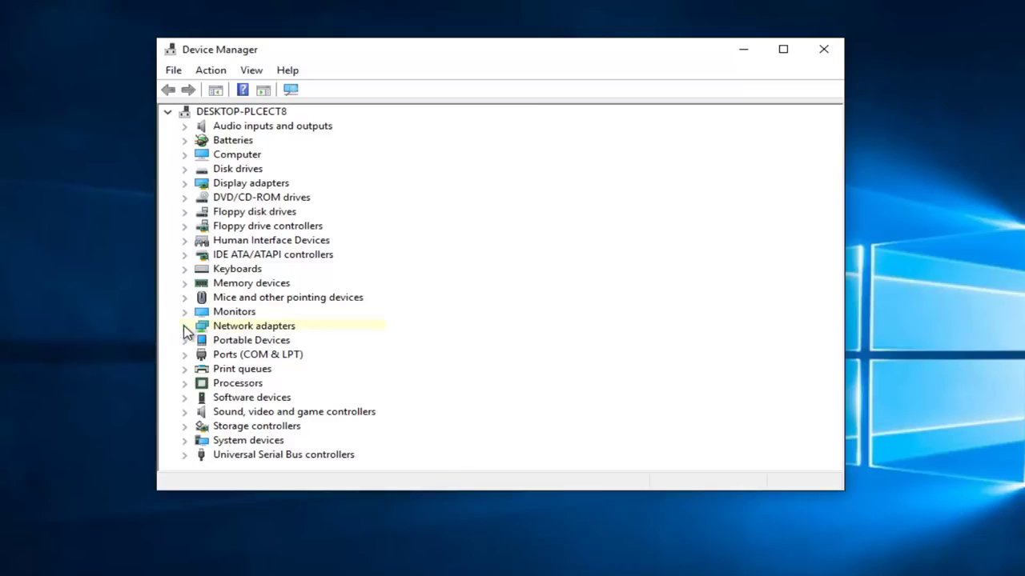
pyautogui.click(184, 328)
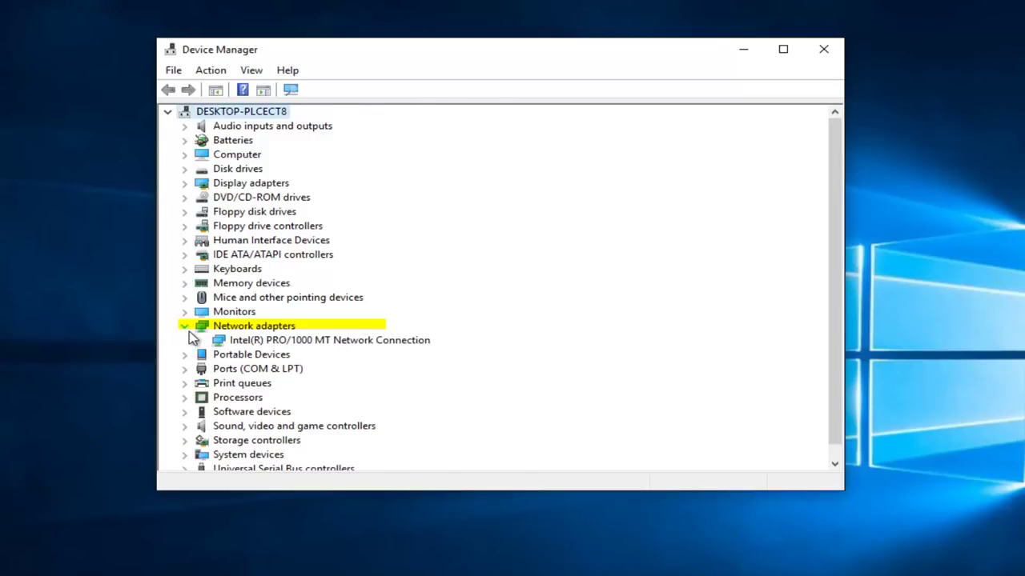
pyautogui.click(252, 343)
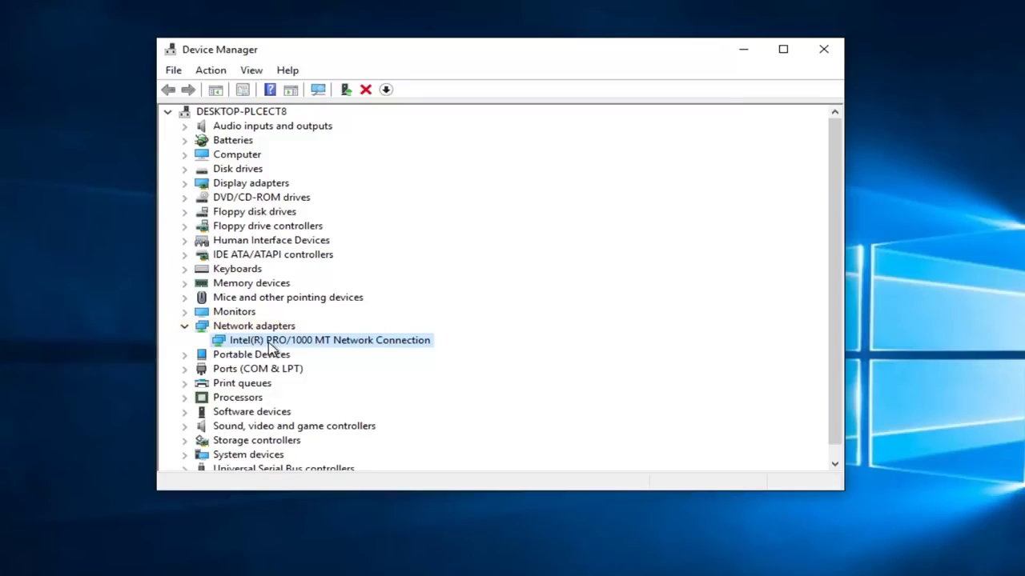
# Step: Choose Update Driver Software for the Intel(R) PRO/1000 MT Network Connection adapter
pyautogui.rightClick(270, 346)
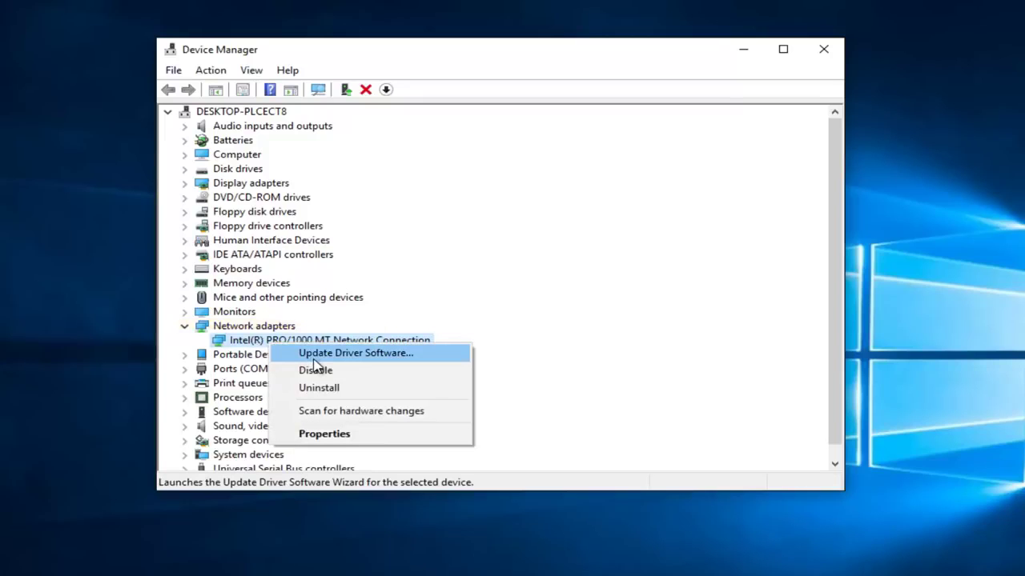
pyautogui.click(381, 354)
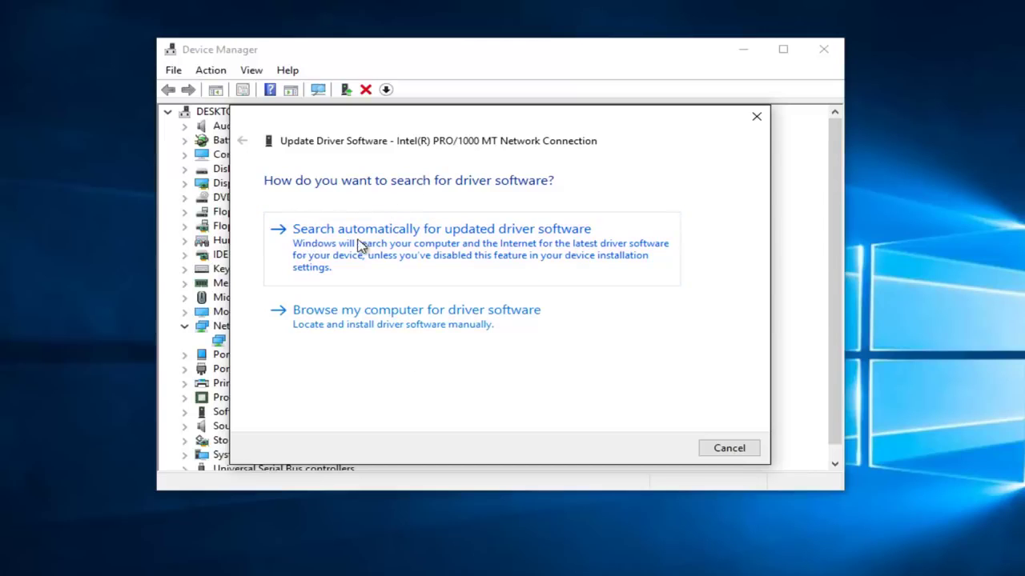
# Step: Search automatically for updated driver software, finding the best driver already installed
pyautogui.click(415, 251)
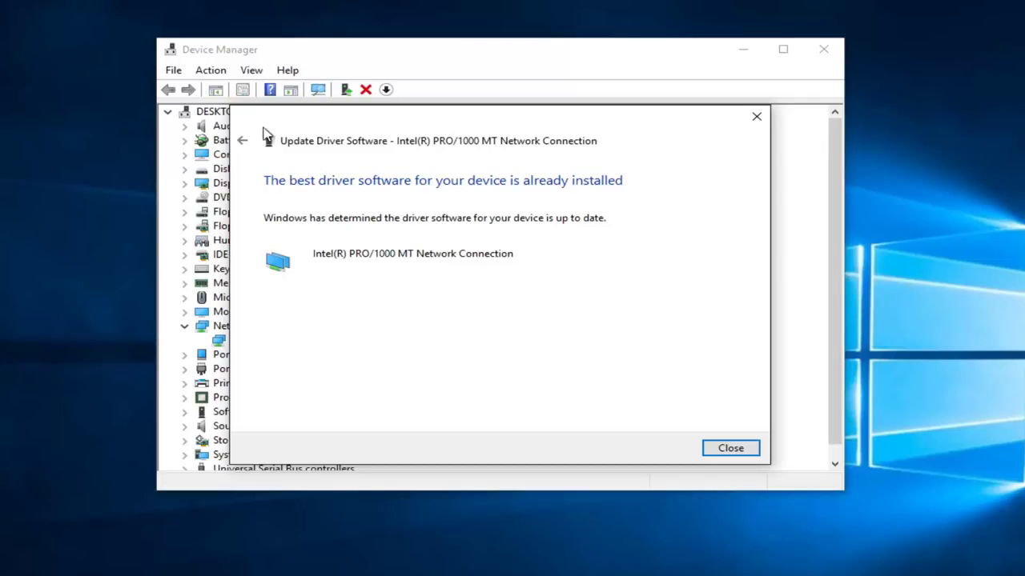
# Step: Go back to the search-method choice and close the Update Driver Software wizard
pyautogui.click(242, 142)
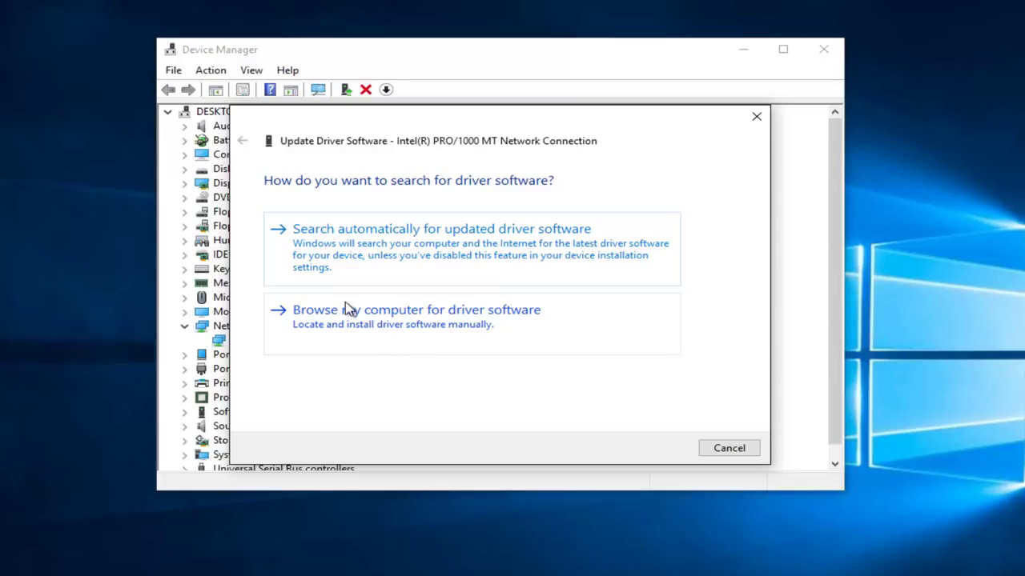
pyautogui.click(757, 121)
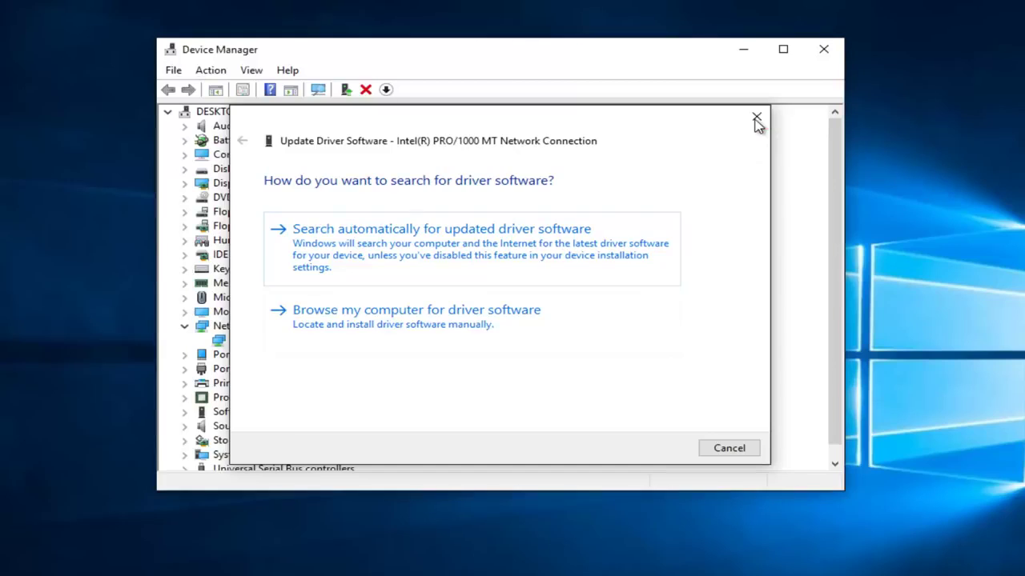